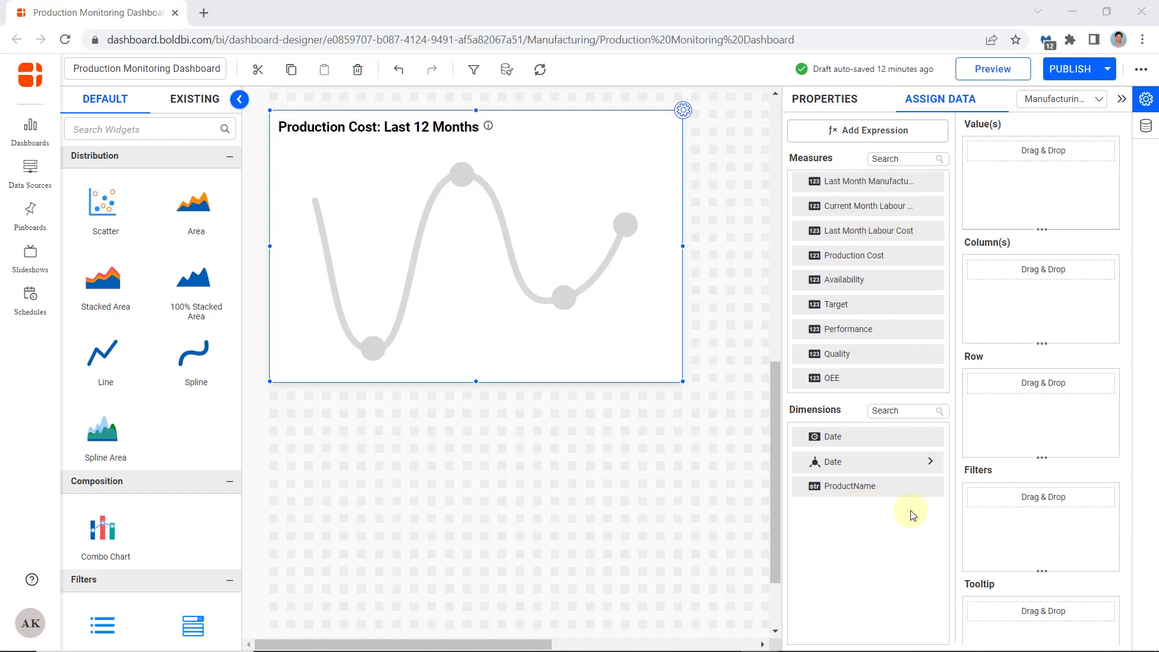
Assign Production Cost as the chart's value and Date as its column, grouped by month and year
drag(845, 256, 971, 157)
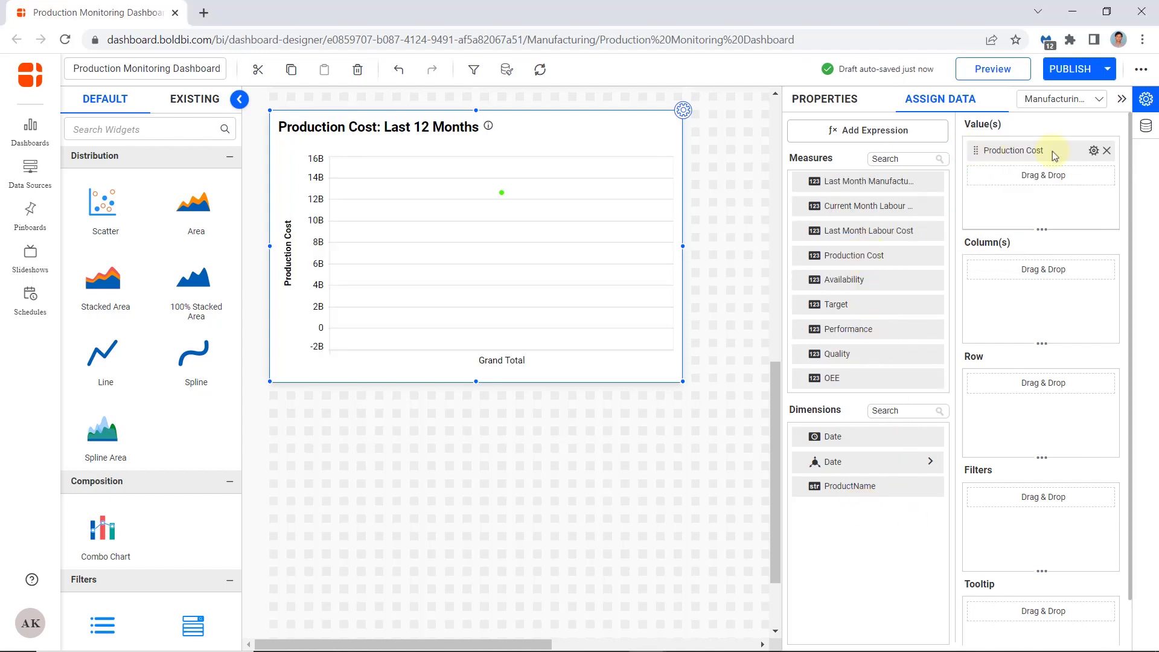
click(1093, 150)
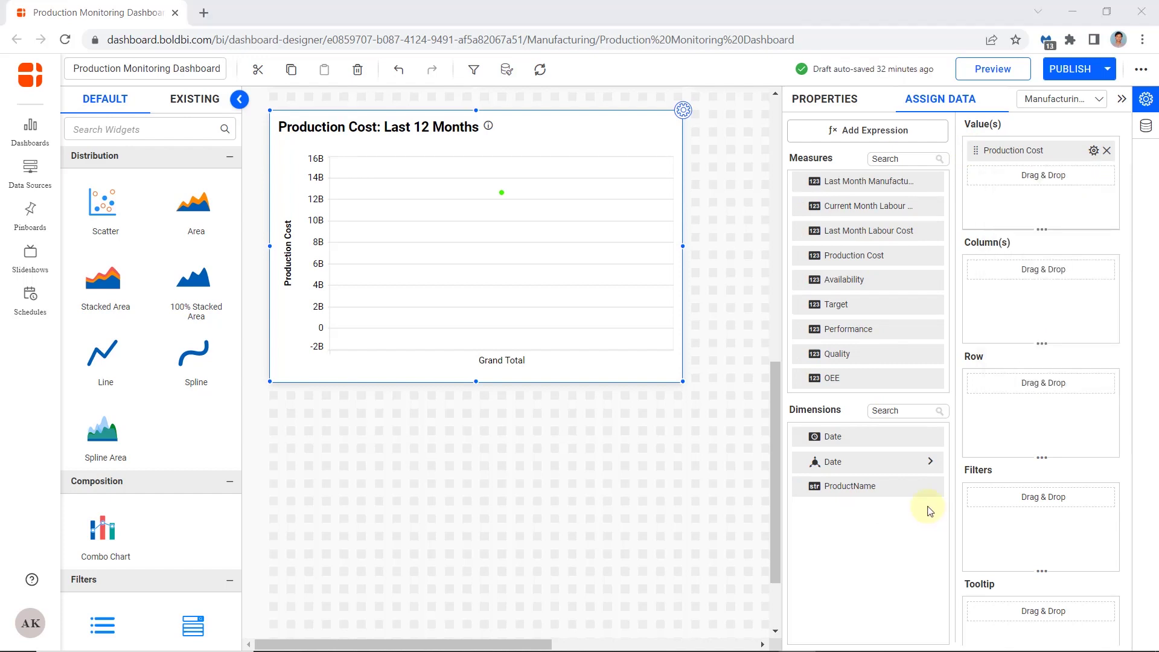
drag(887, 440, 970, 278)
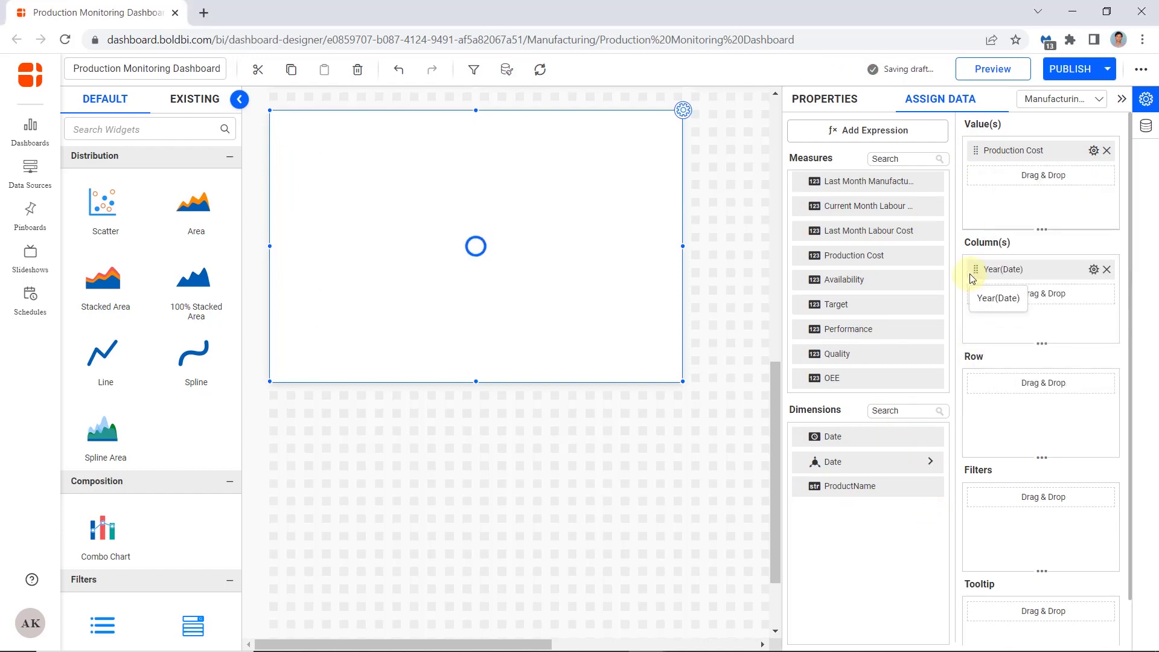
click(1093, 271)
mouse_move(1058, 470)
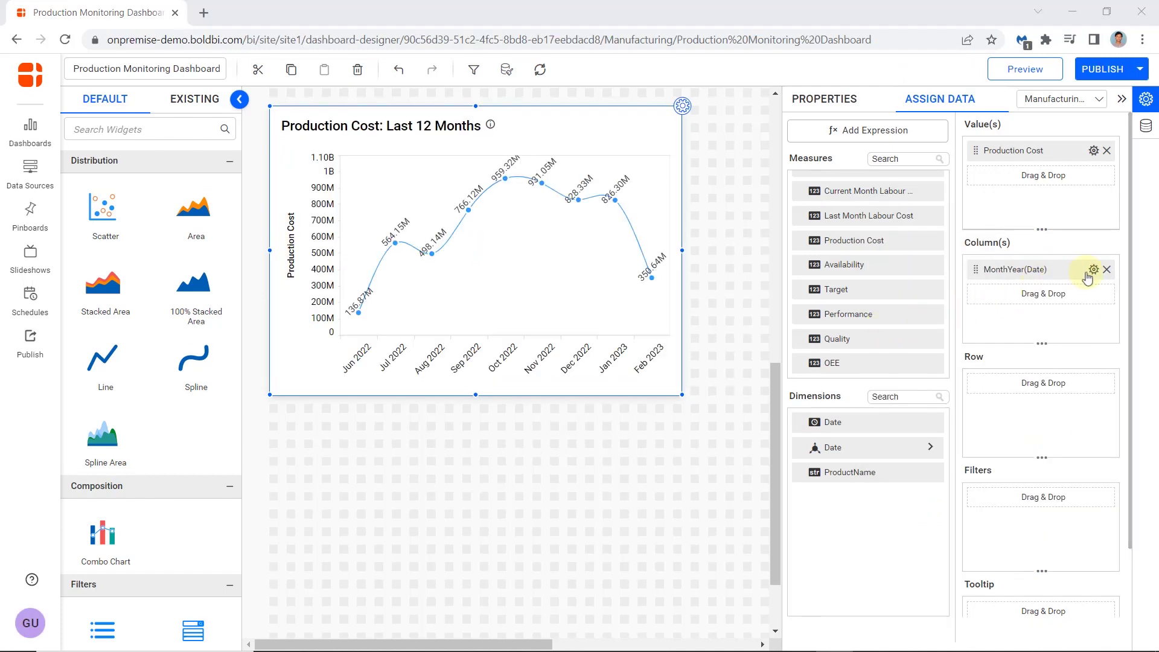
Examine the range and period of the relative date filter on the chart's date column
click(1092, 271)
mouse_move(1077, 494)
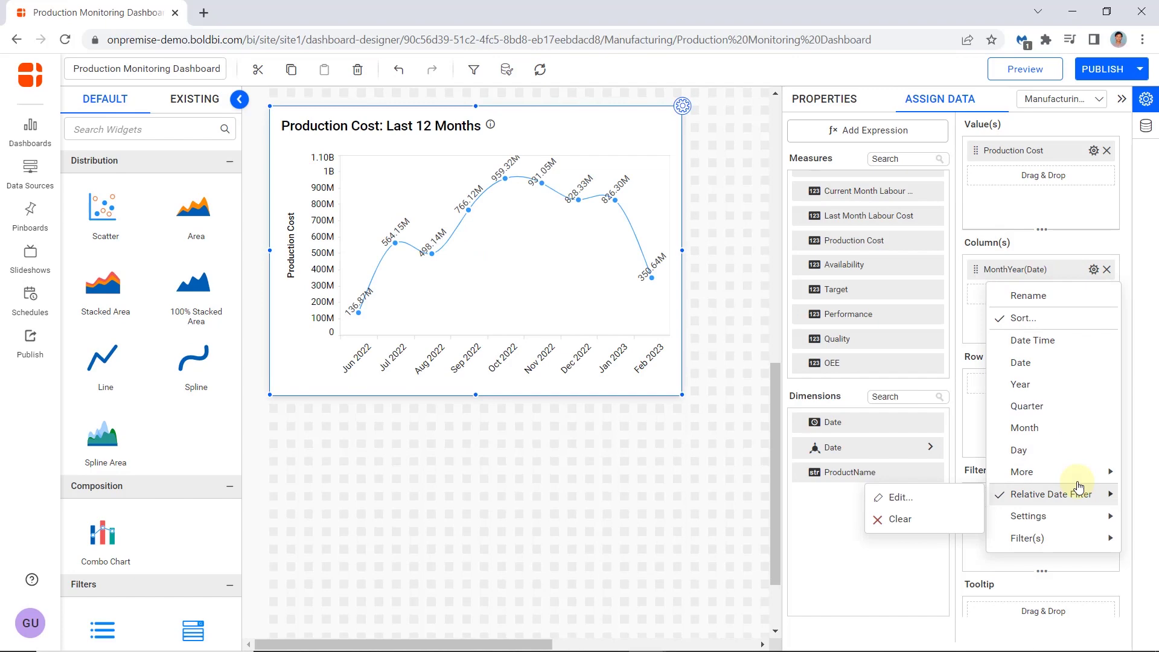
click(948, 496)
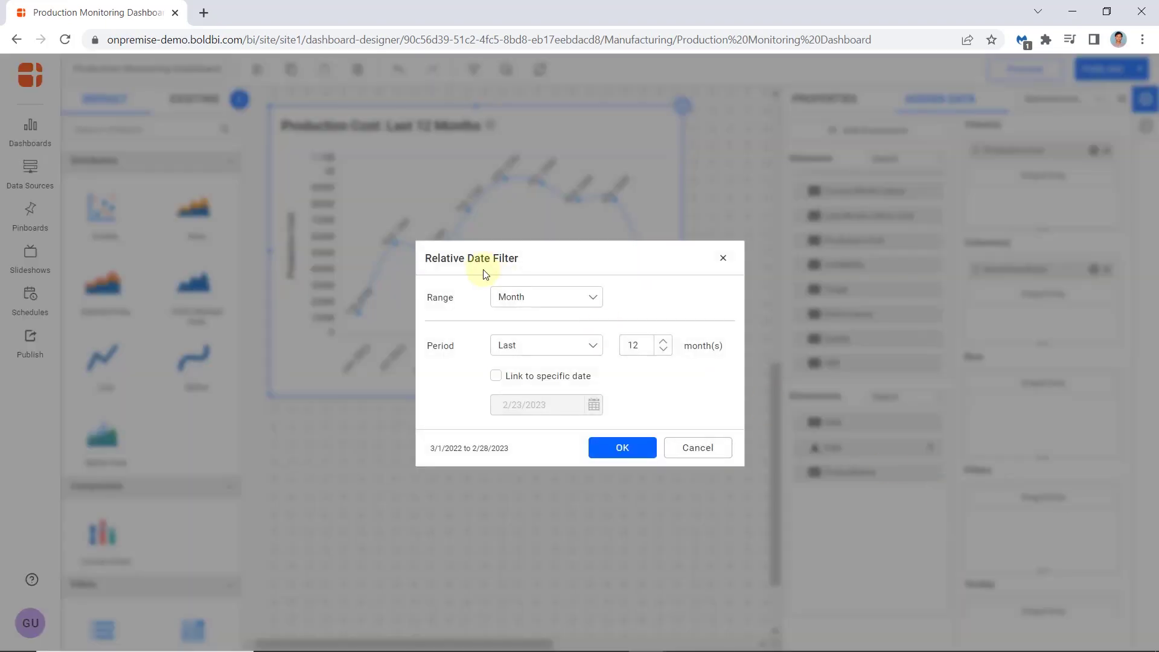
click(723, 258)
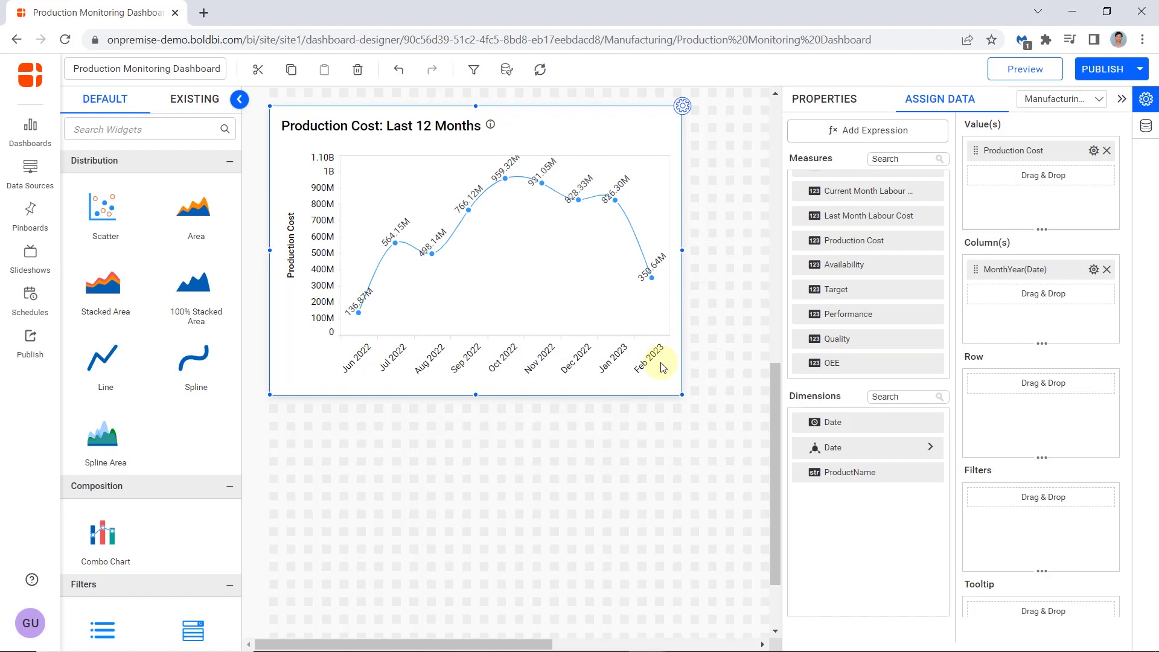
Turn the chart's tooltip off and back on in its basic settings
click(828, 103)
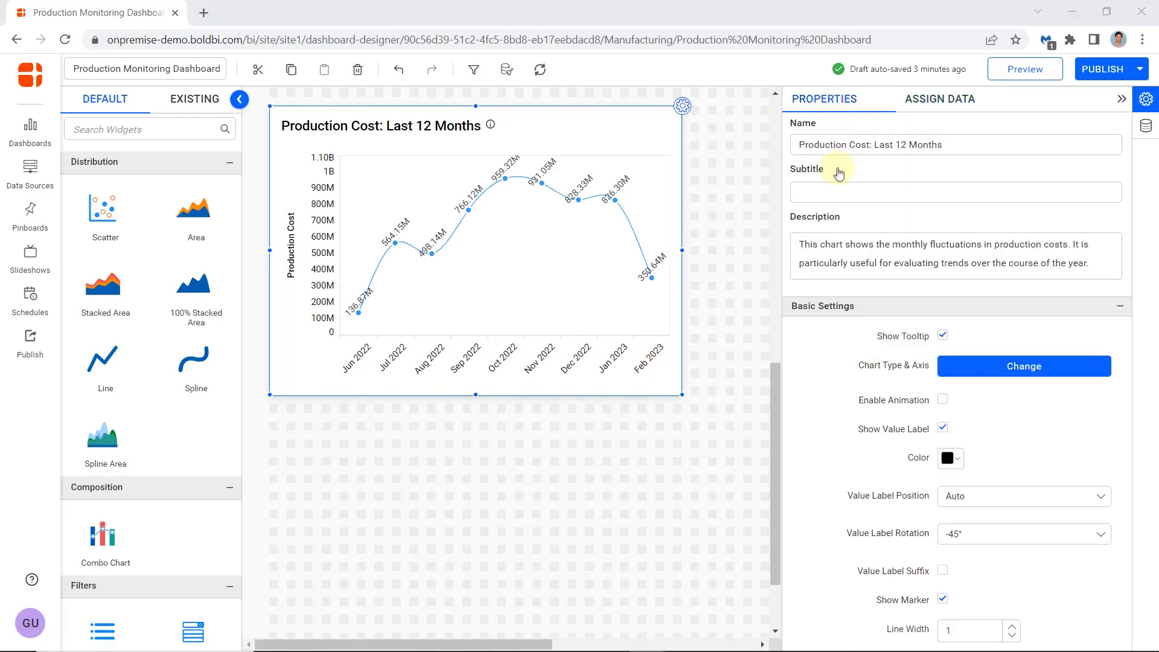
scroll(861, 388, down, 2)
scroll(859, 383, down, 1)
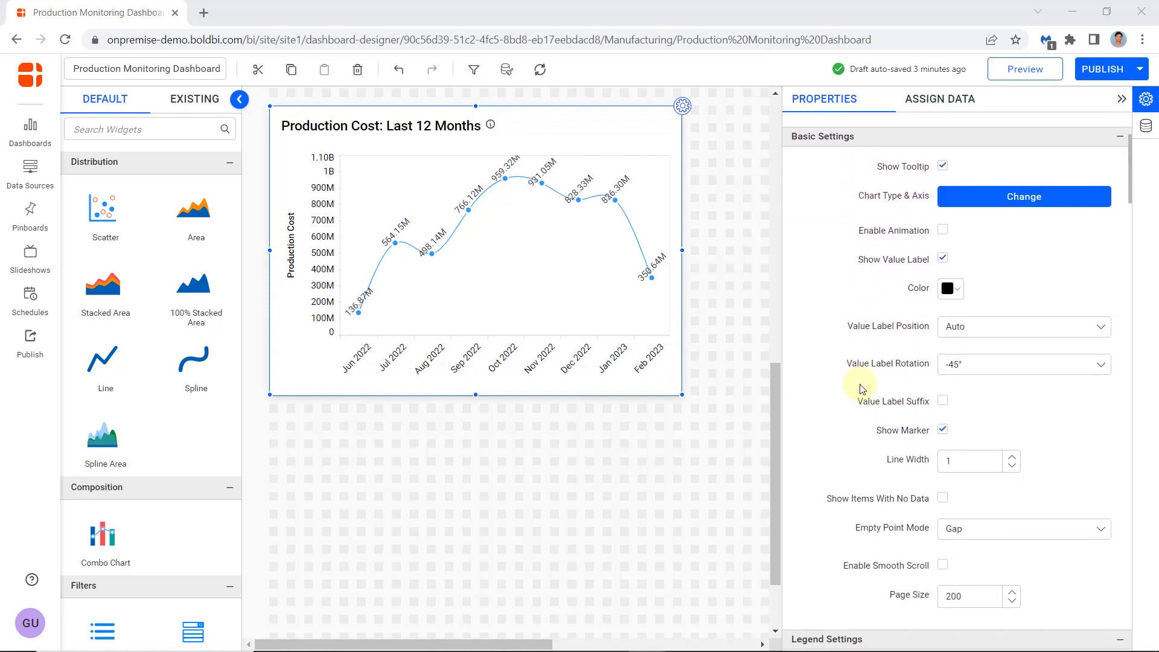
click(942, 165)
click(942, 164)
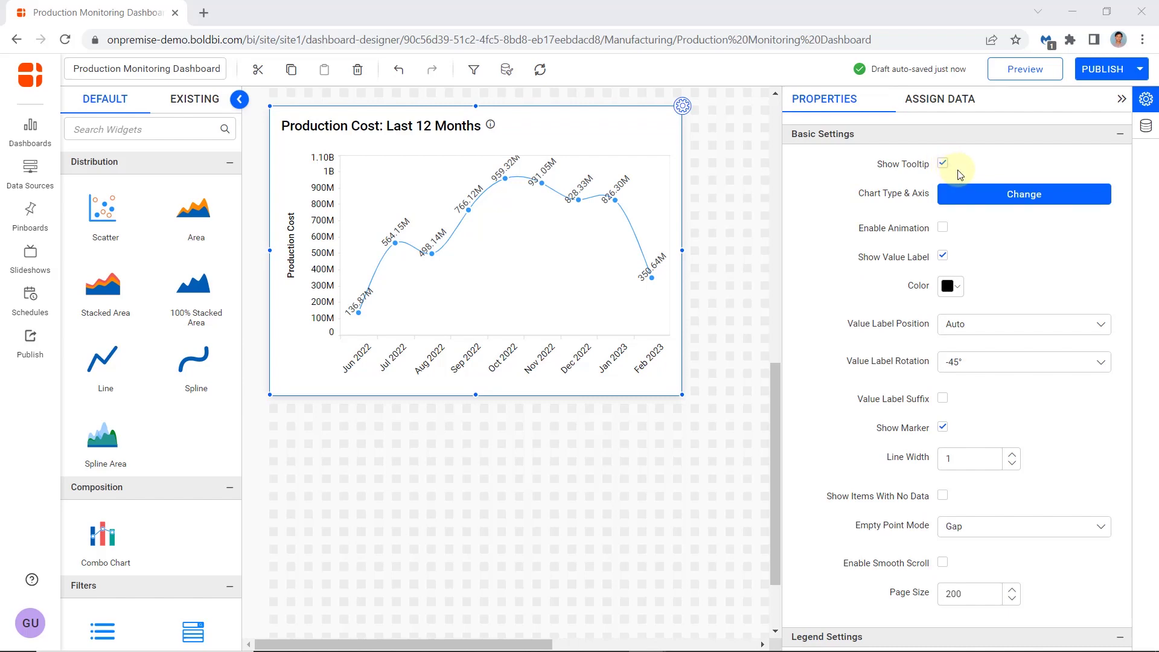
Examine the chart type and secondary axis settings of the Production Cost series
click(1008, 194)
click(664, 295)
click(666, 291)
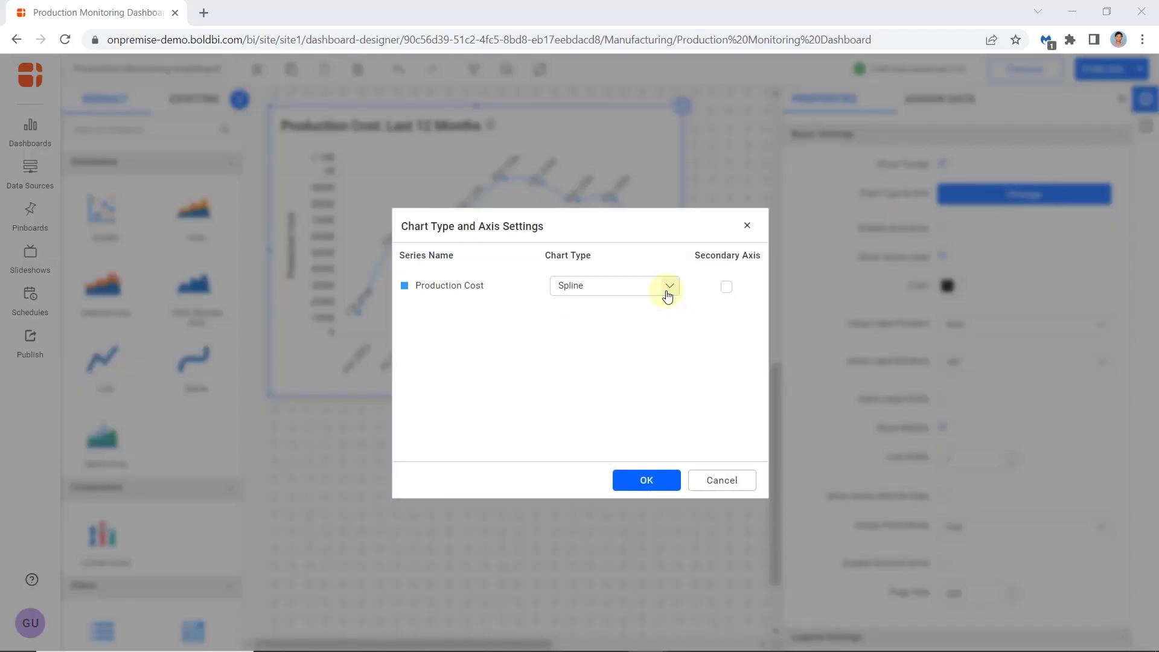
click(747, 226)
Examine the available position and rotation options for the chart's value labels
scroll(1065, 293, down, 1)
click(1101, 295)
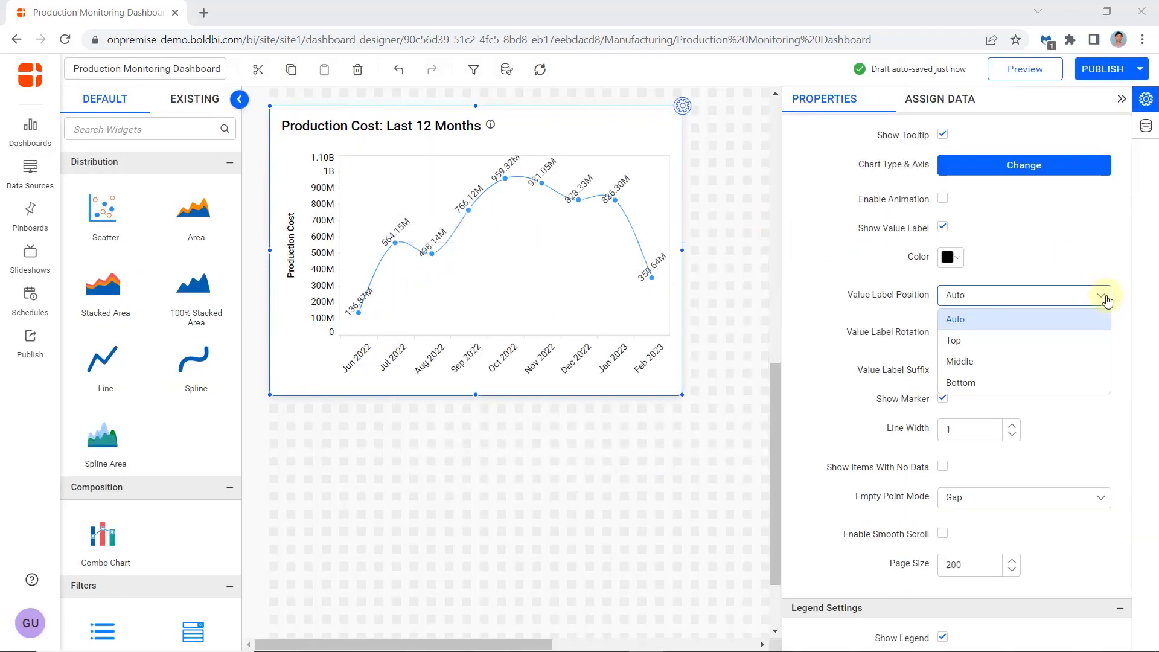
click(1101, 295)
click(1102, 333)
click(1102, 337)
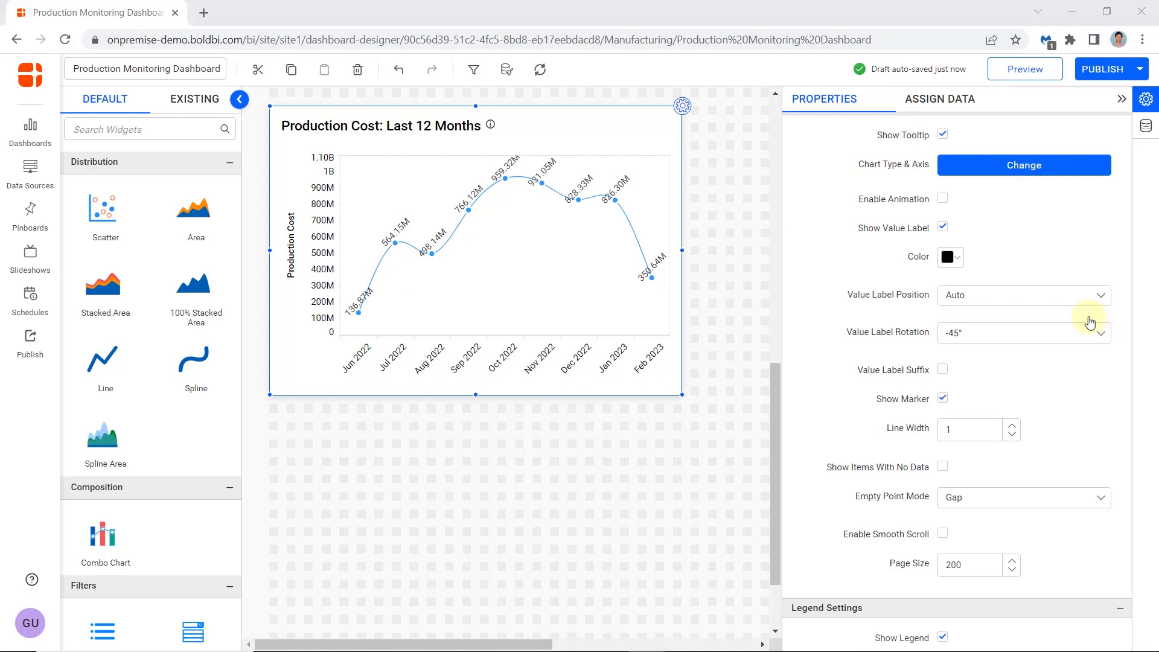
Examine the Production Cost series color picker and the chart's font and filter settings
scroll(1016, 320, down, 10)
click(958, 152)
click(1045, 357)
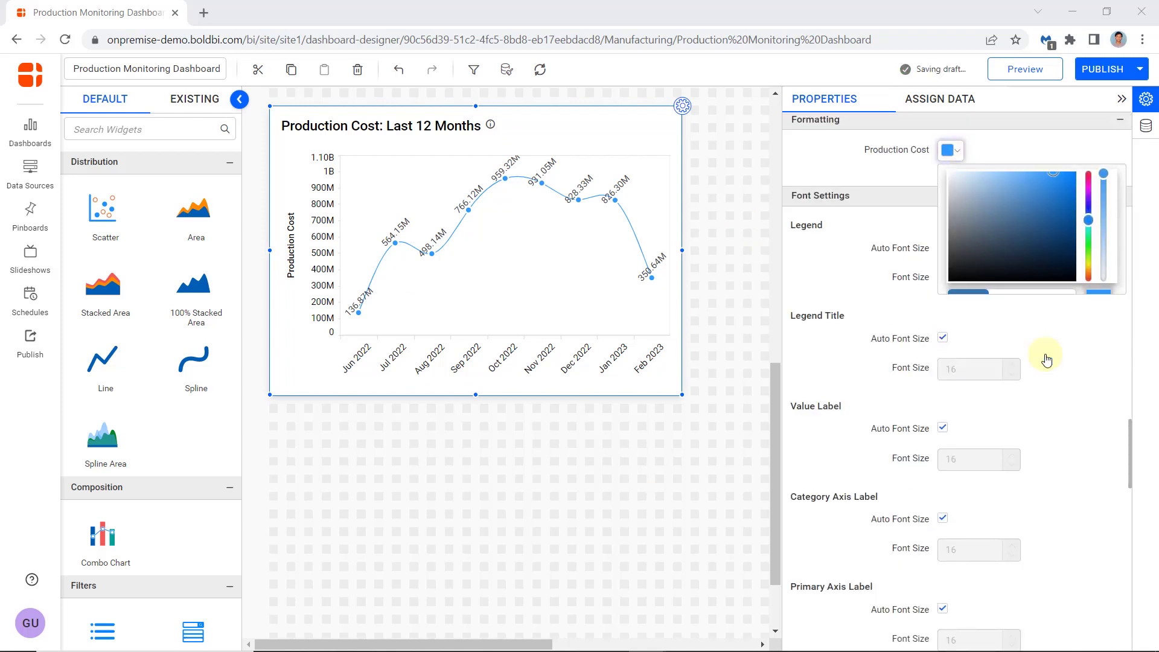
scroll(1046, 360, down, 3)
scroll(1046, 360, down, 10)
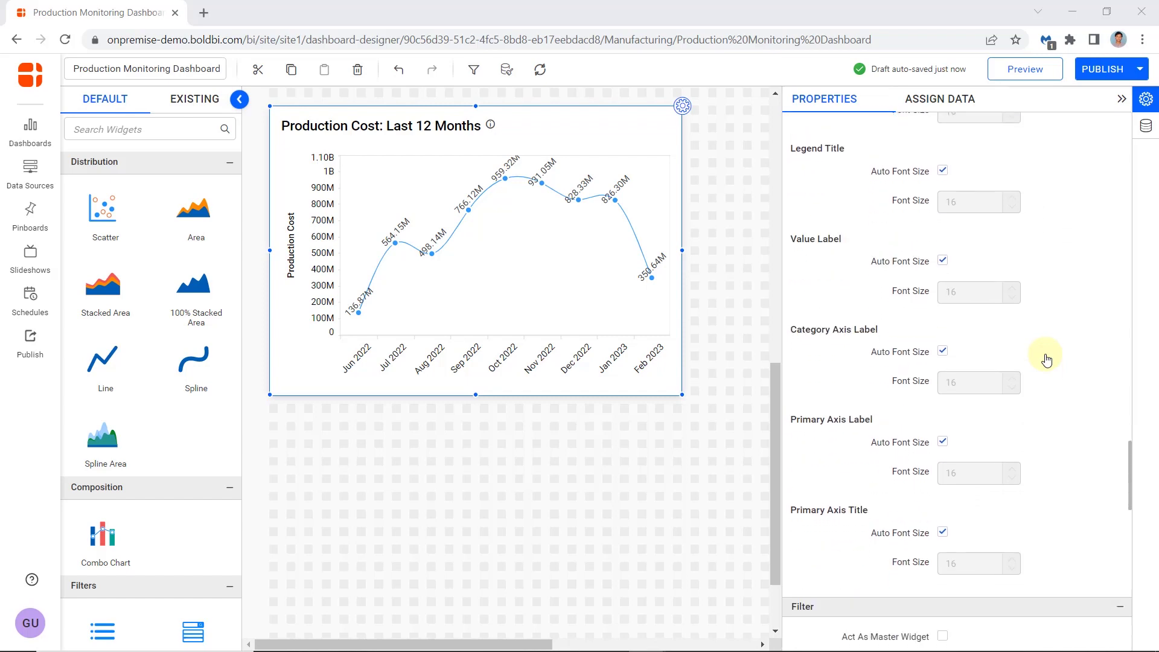
scroll(1047, 360, down, 6)
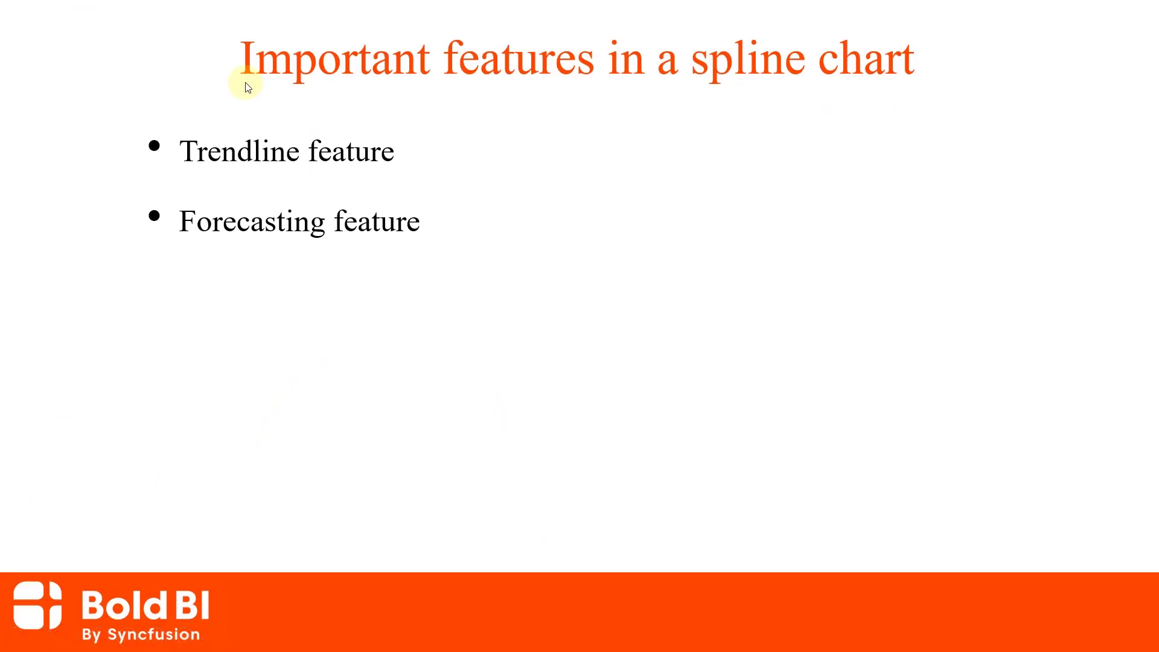
click(174, 218)
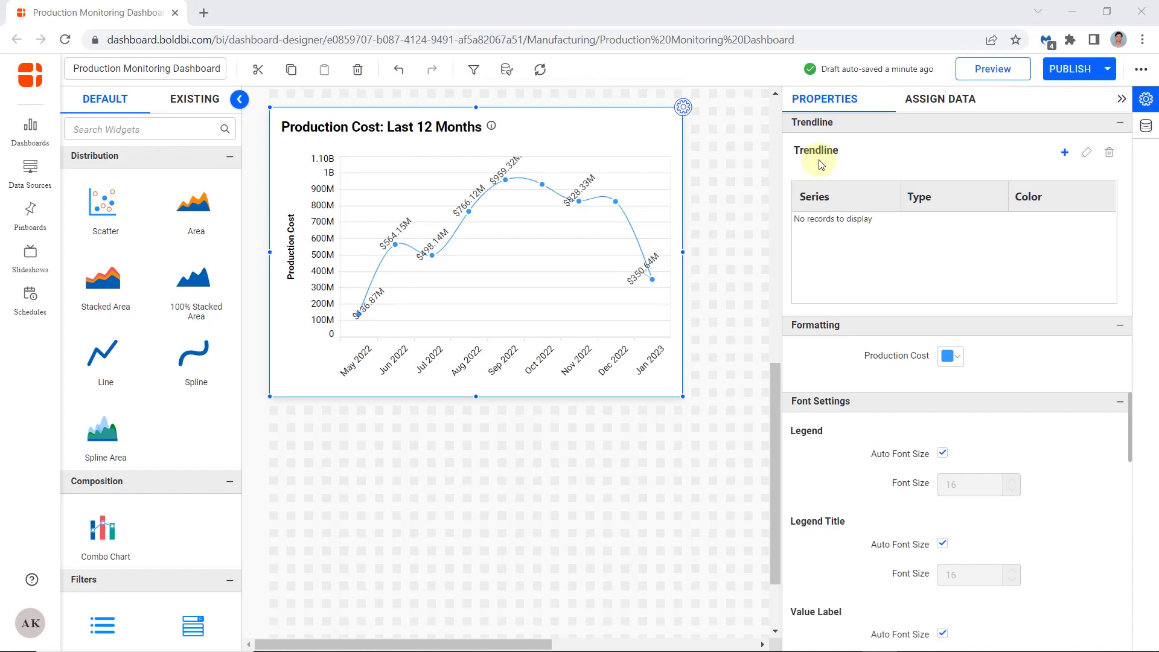
Add a solid linear trendline of width 1 for the Production Cost(SUM) series
click(1065, 155)
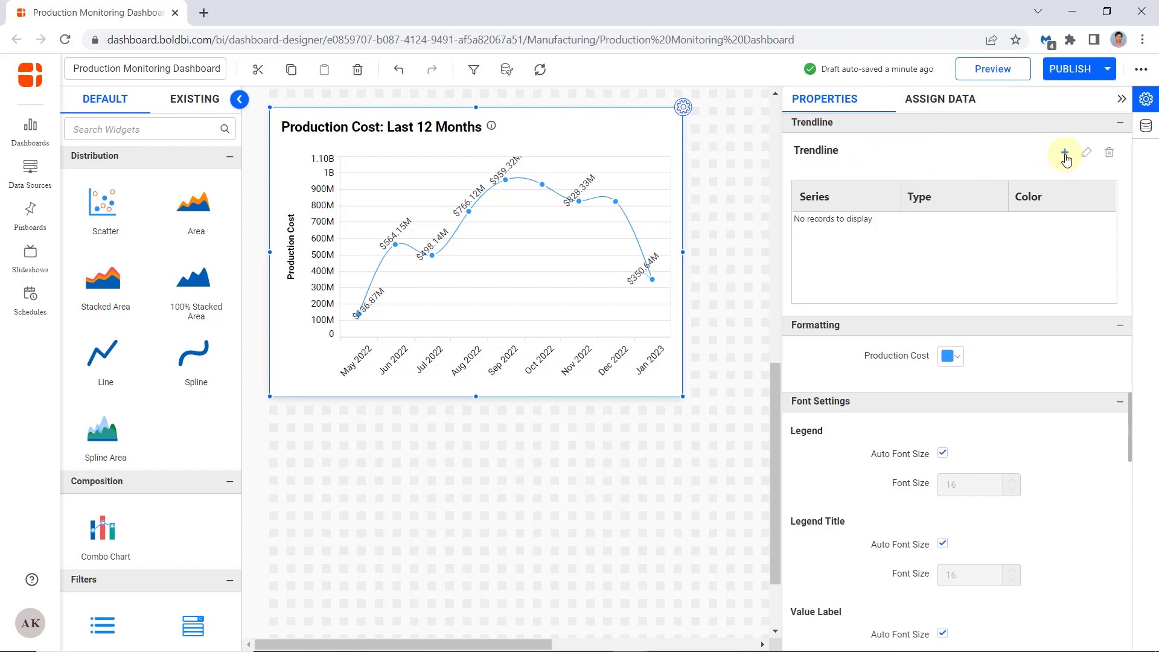
click(1065, 157)
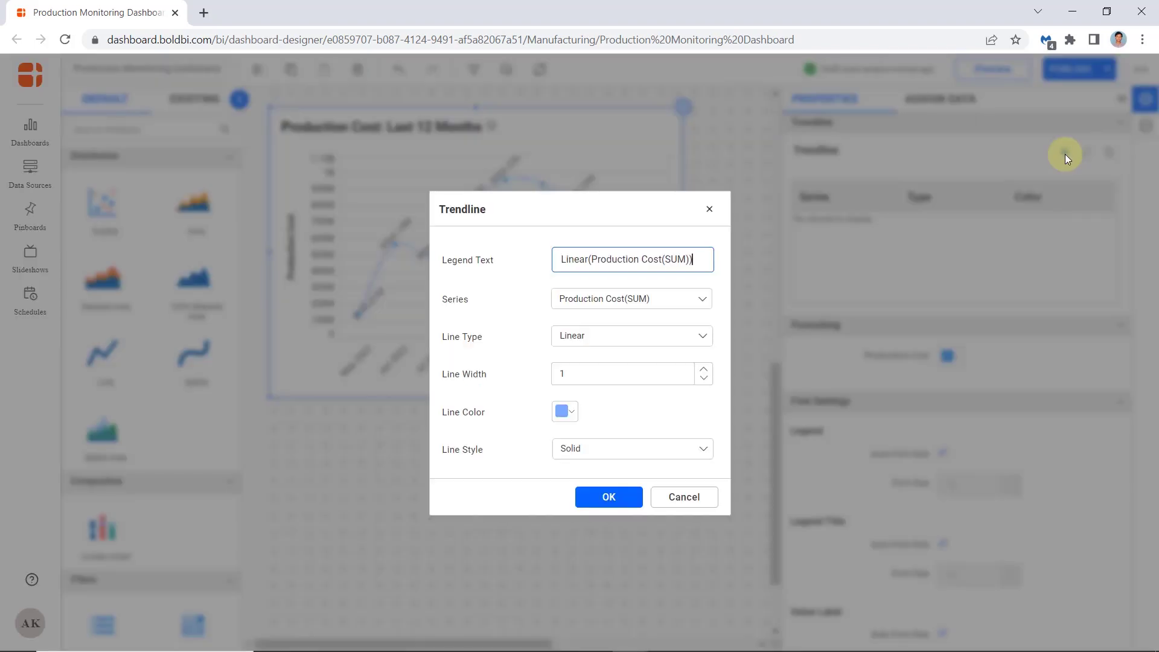
click(594, 499)
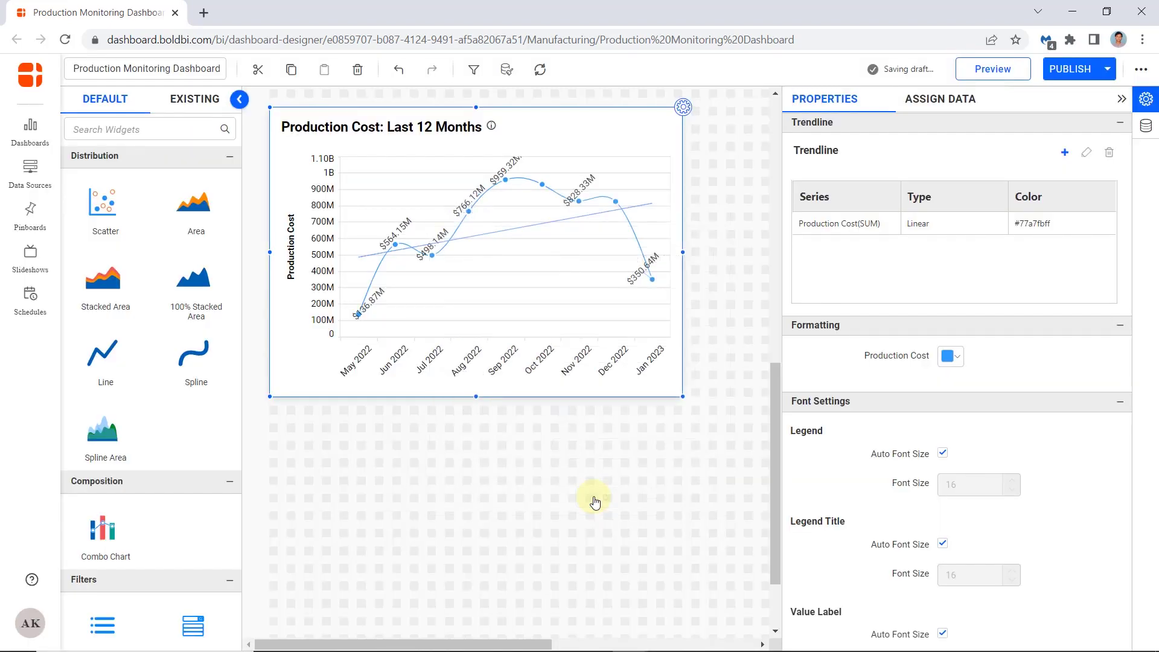
Examine the series, line type and line color options of the existing Production Cost trendline
click(1064, 152)
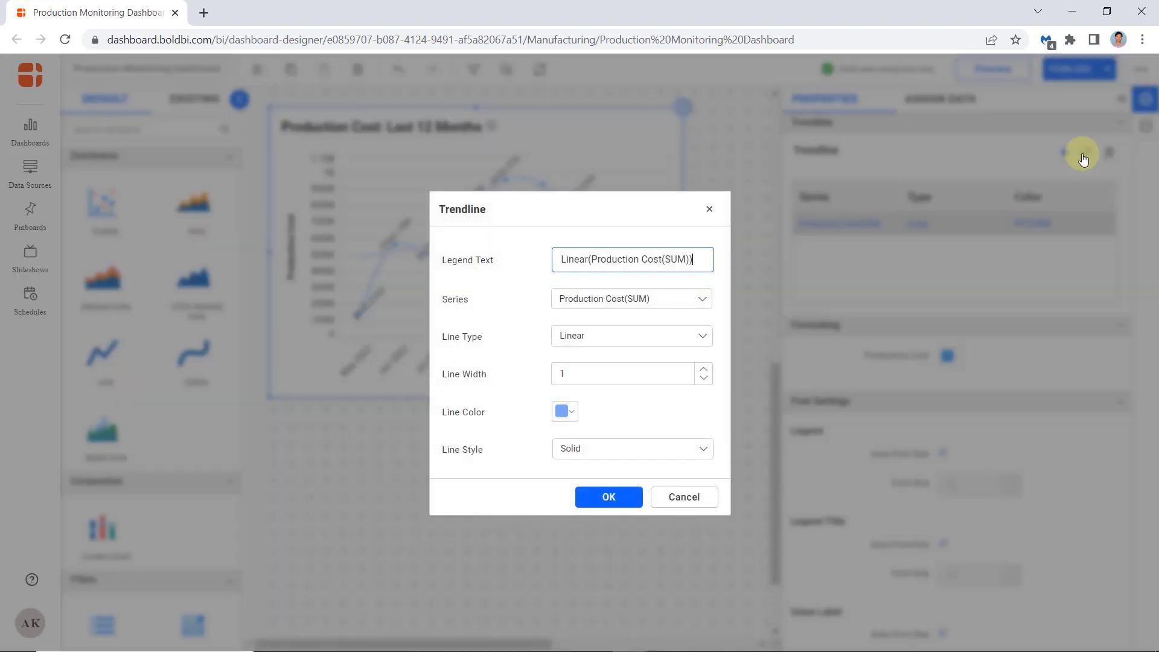
click(700, 299)
click(699, 336)
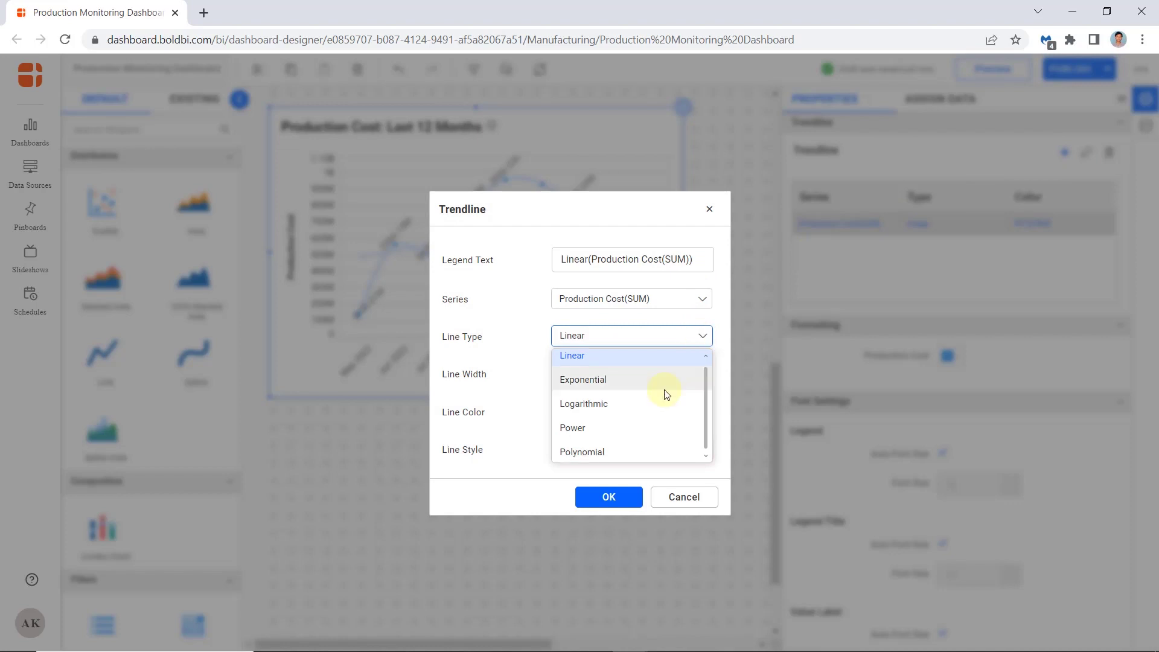
click(701, 335)
click(562, 409)
click(563, 409)
click(709, 209)
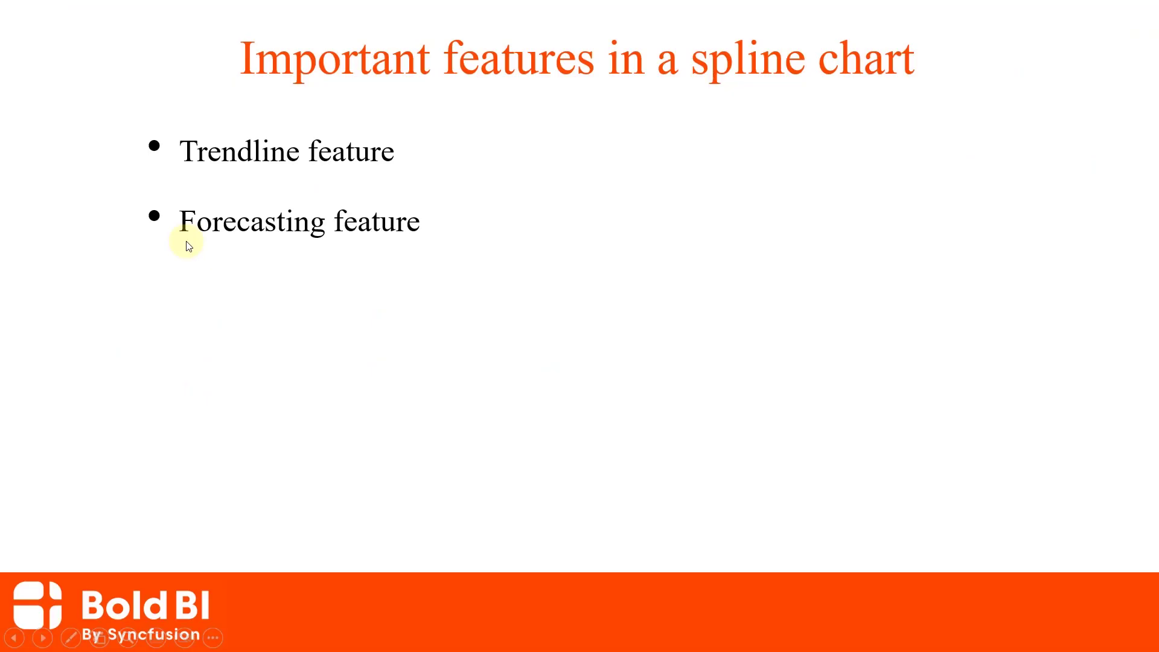
click(191, 181)
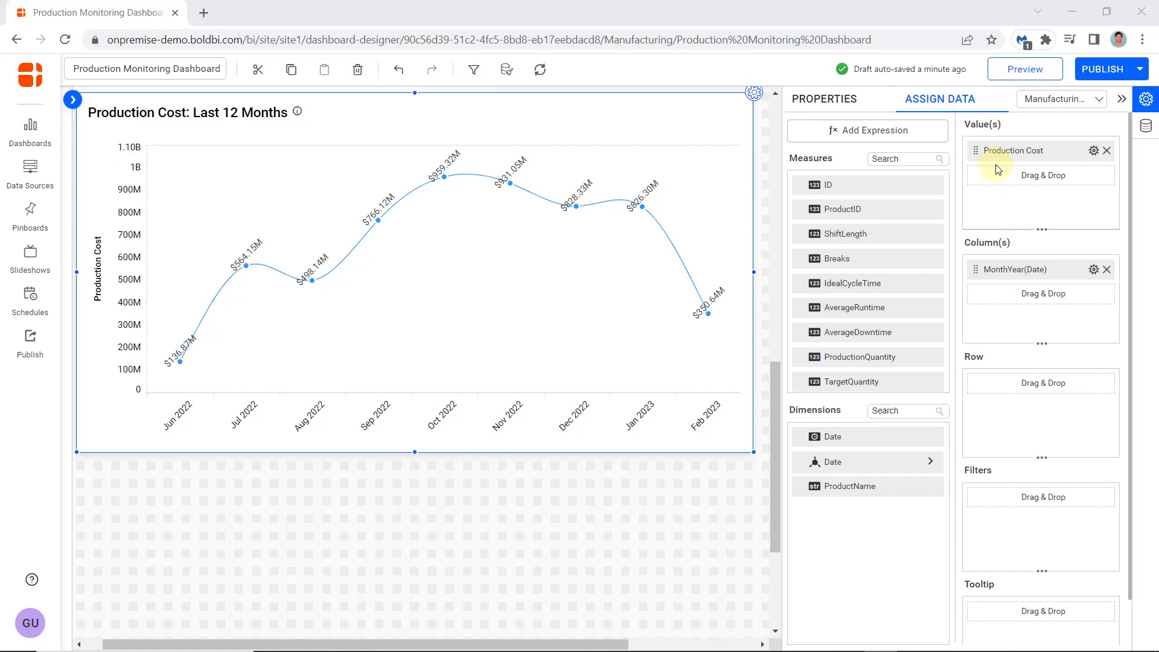
Enable forecasting for the Production Cost chart and view it in the dashboard preview
click(836, 107)
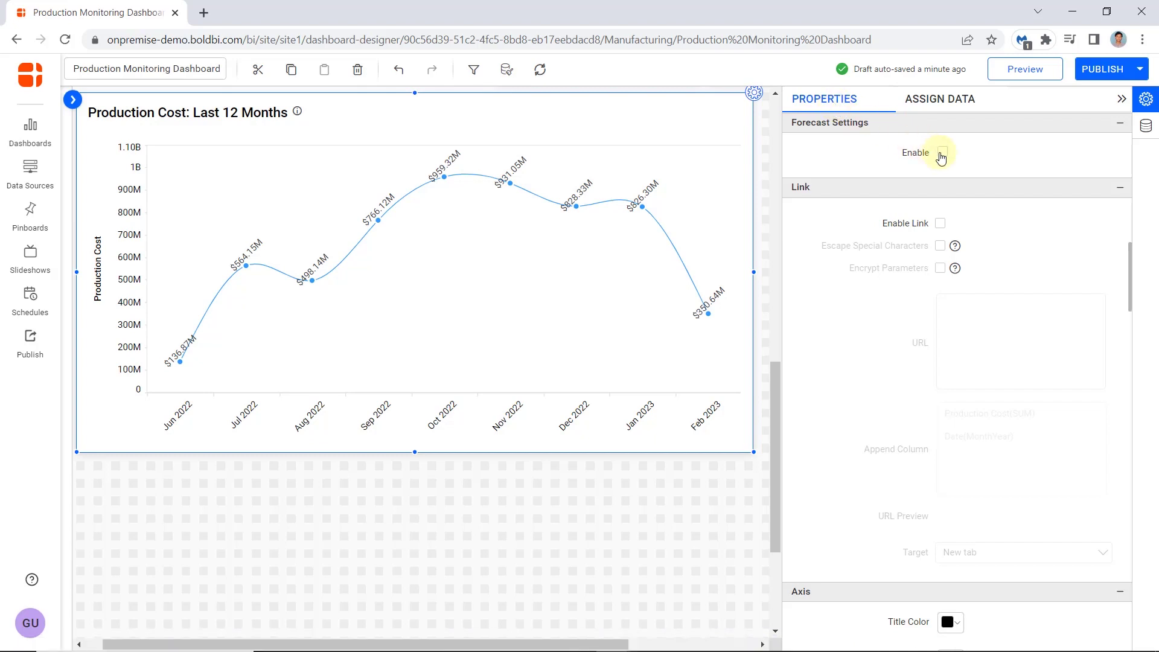
click(941, 154)
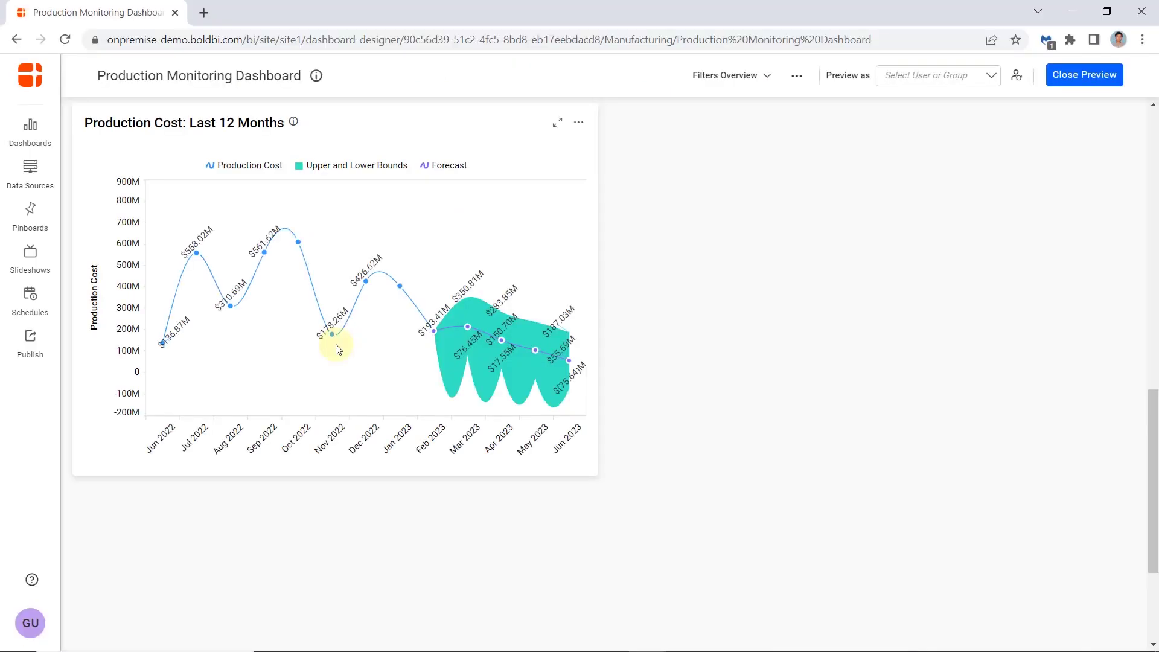
mouse_move(337, 348)
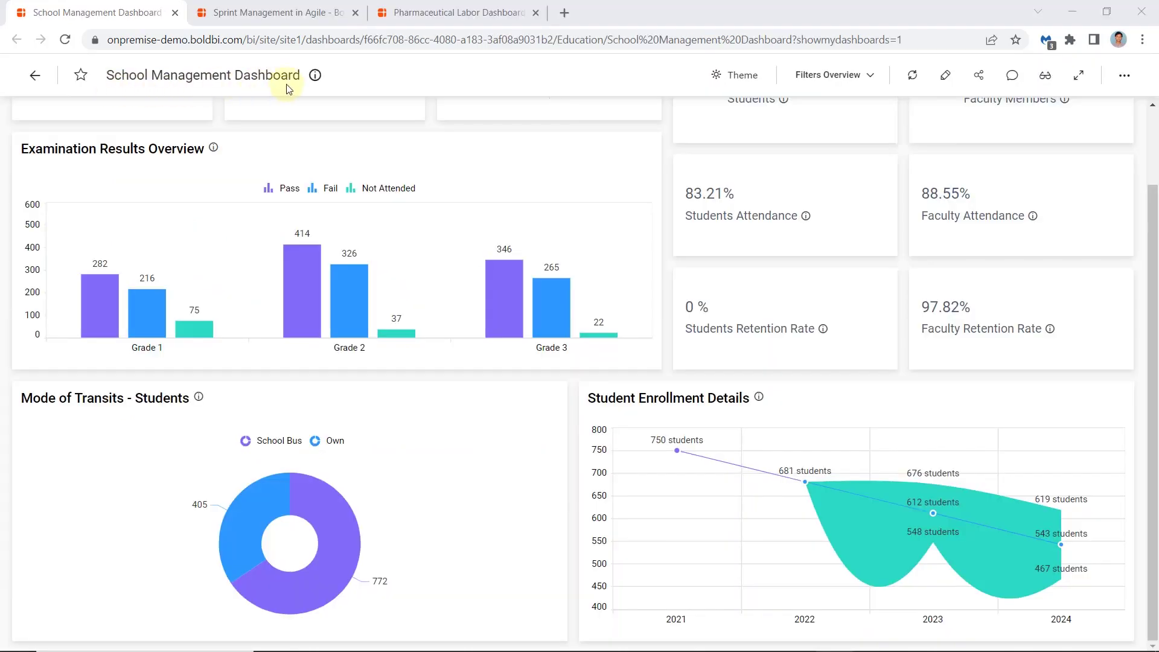
Review the spline charts in the School Management, Sprint Management in Agile and Pharmaceutical Labor dashboards
mouse_move(643, 450)
click(622, 418)
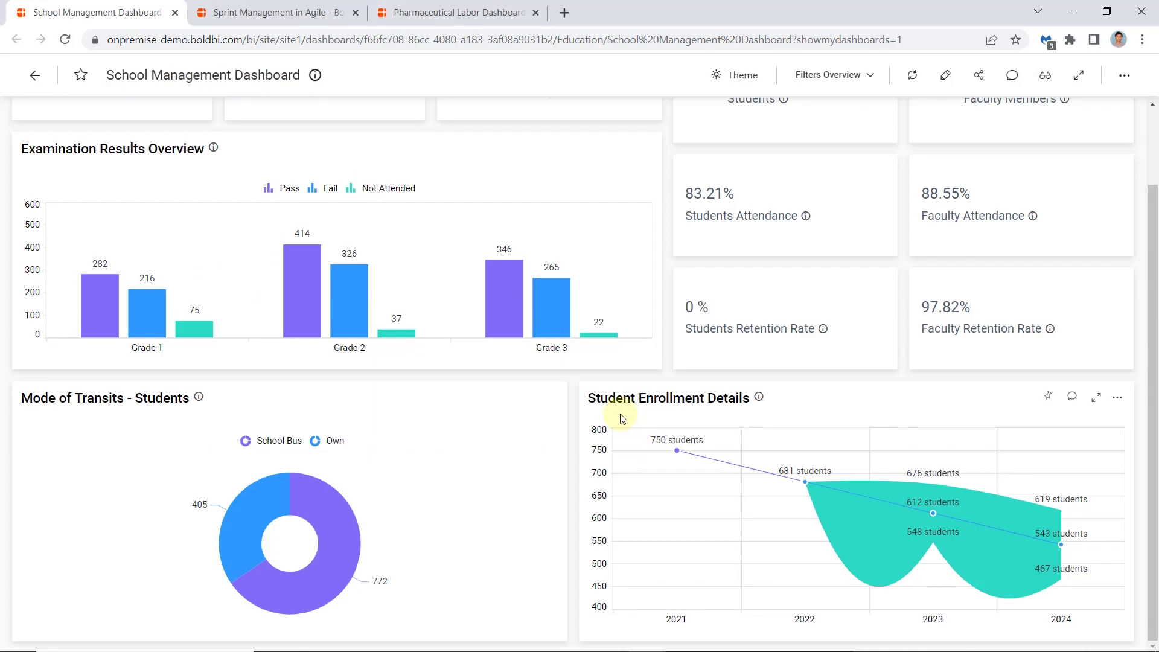
click(256, 12)
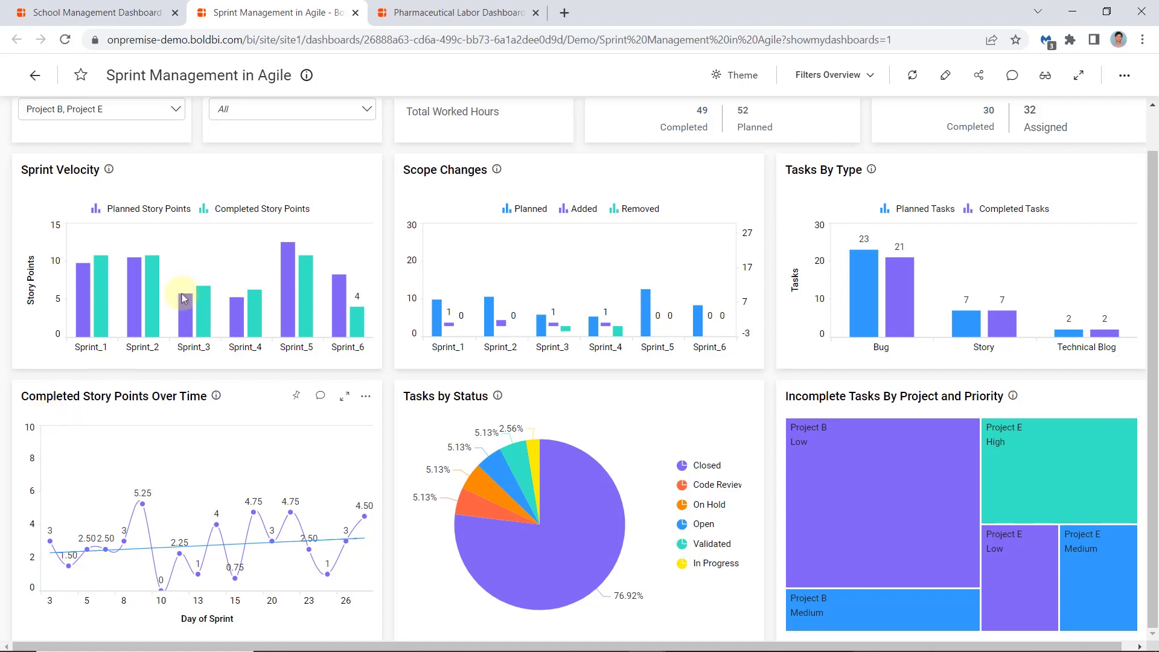
click(463, 14)
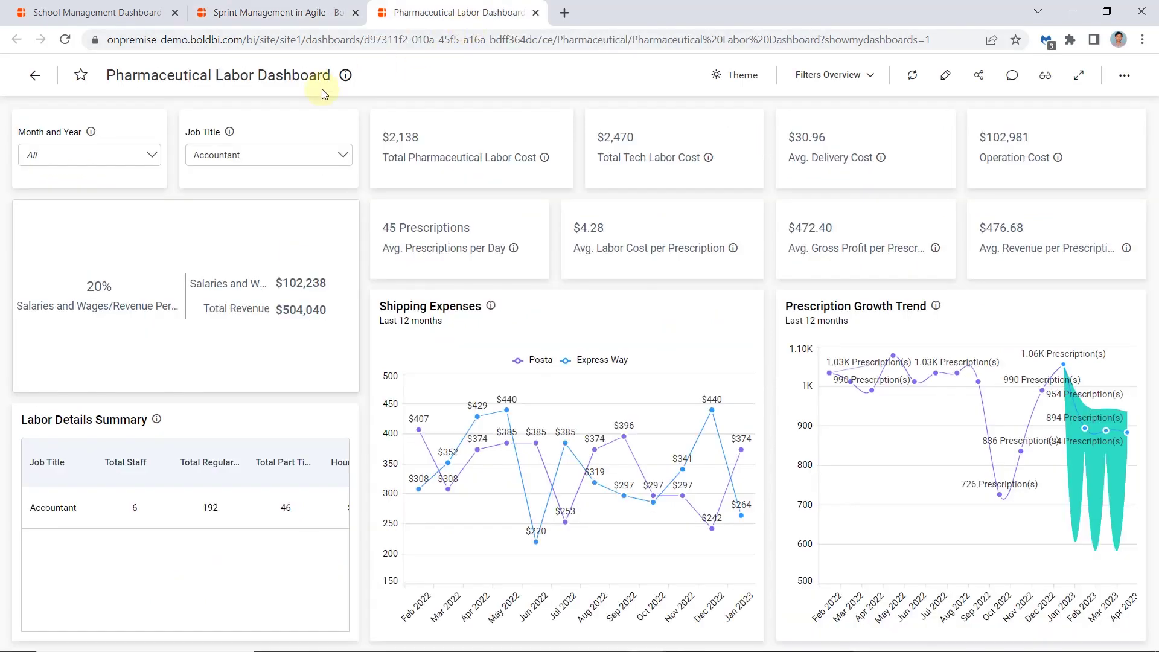
mouse_move(818, 335)
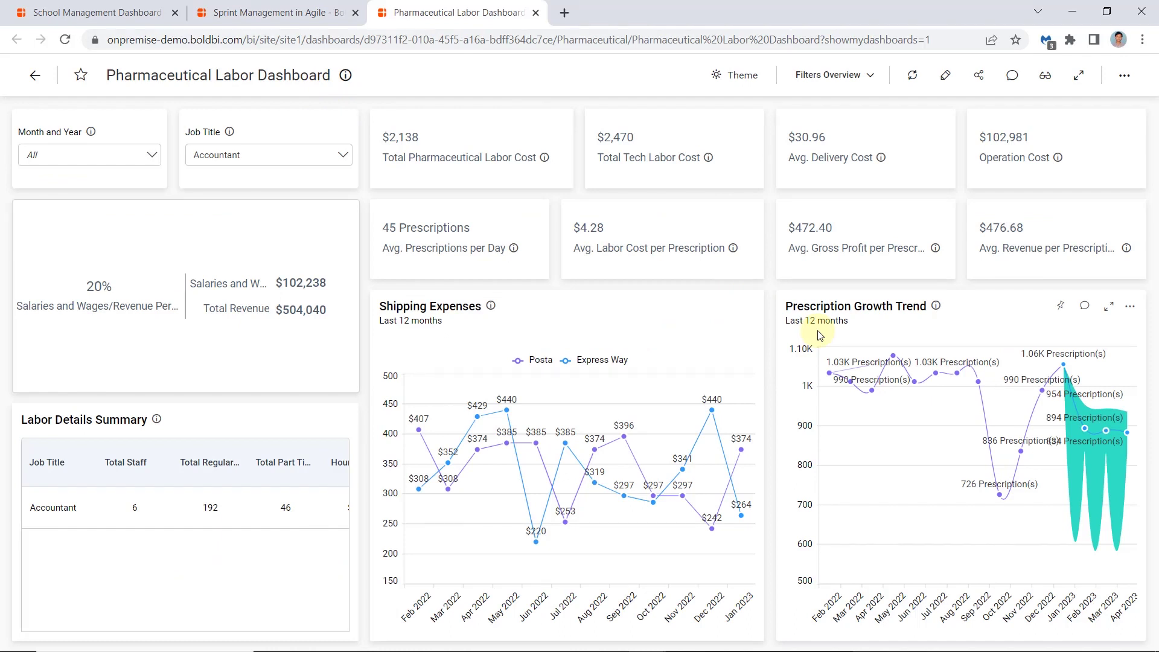